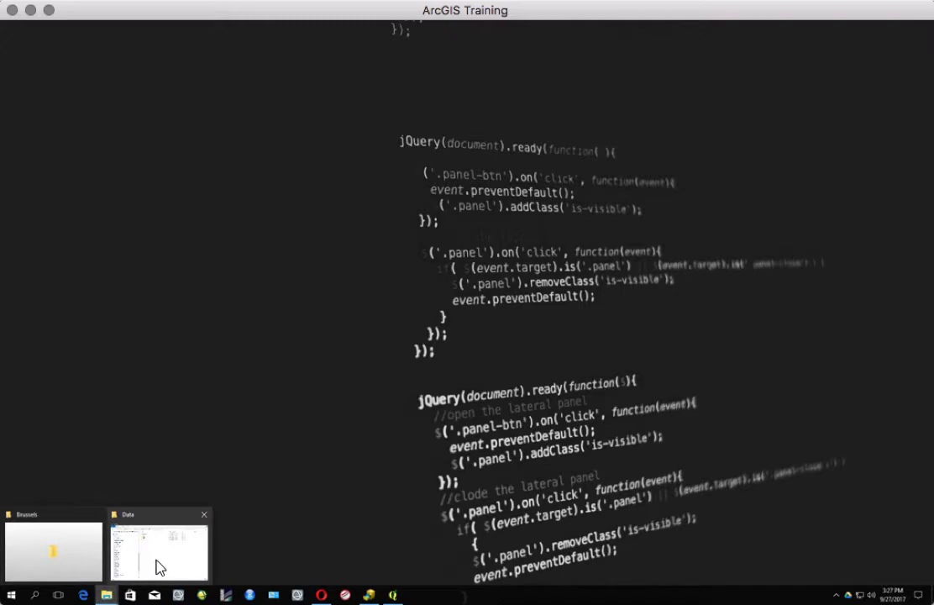
Step: Bring up the Data folder window and reveal its full network path, \\TITAN\Materials-Current Training\ICHARM\ArcGIS\Data
left_click(158, 568)
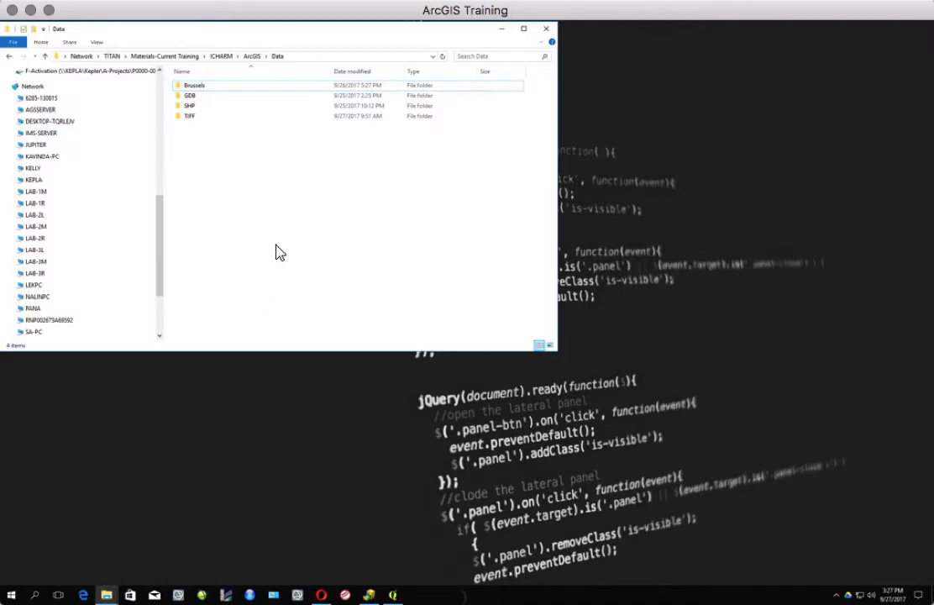
left_click_drag(265, 37, 384, 51)
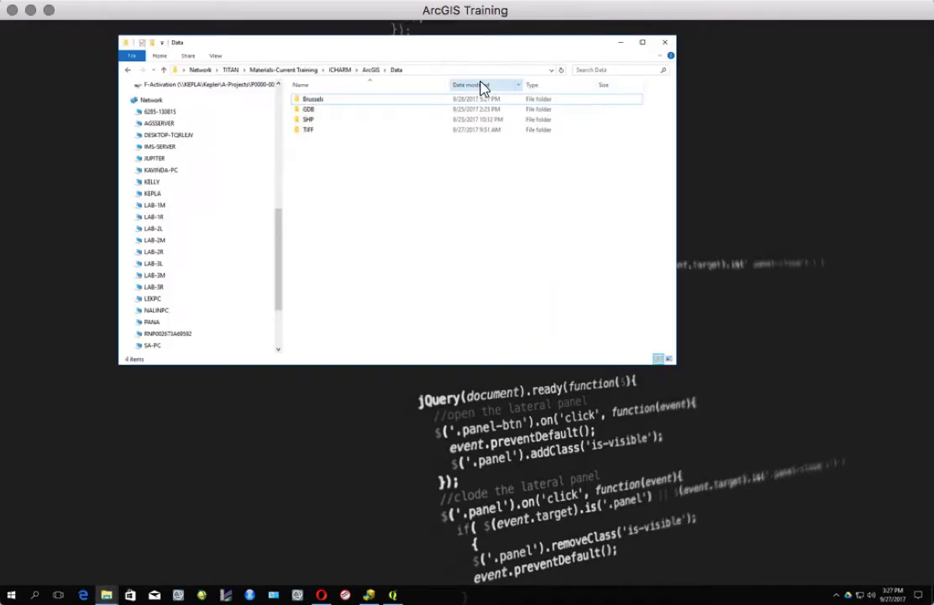
left_click(466, 72)
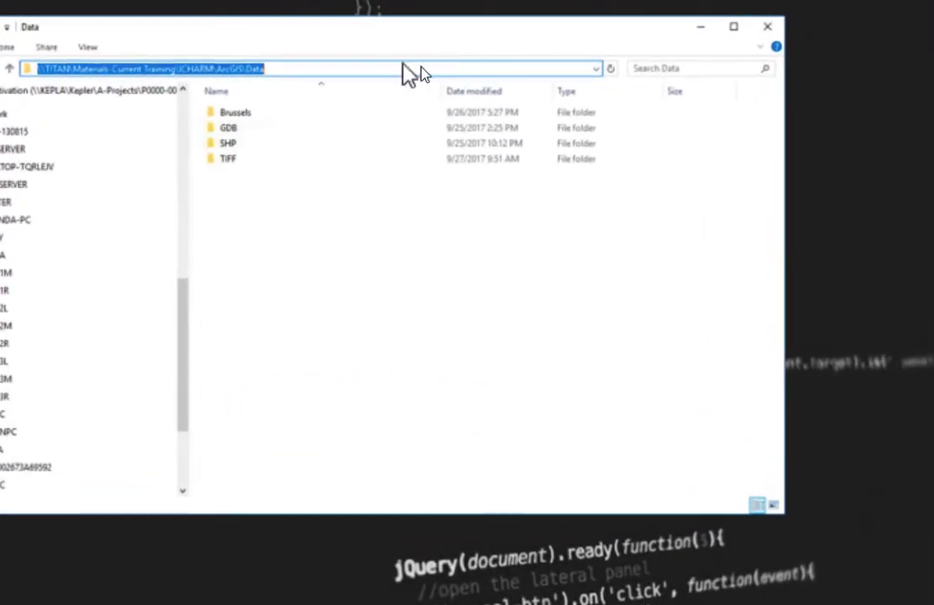
left_click(346, 73)
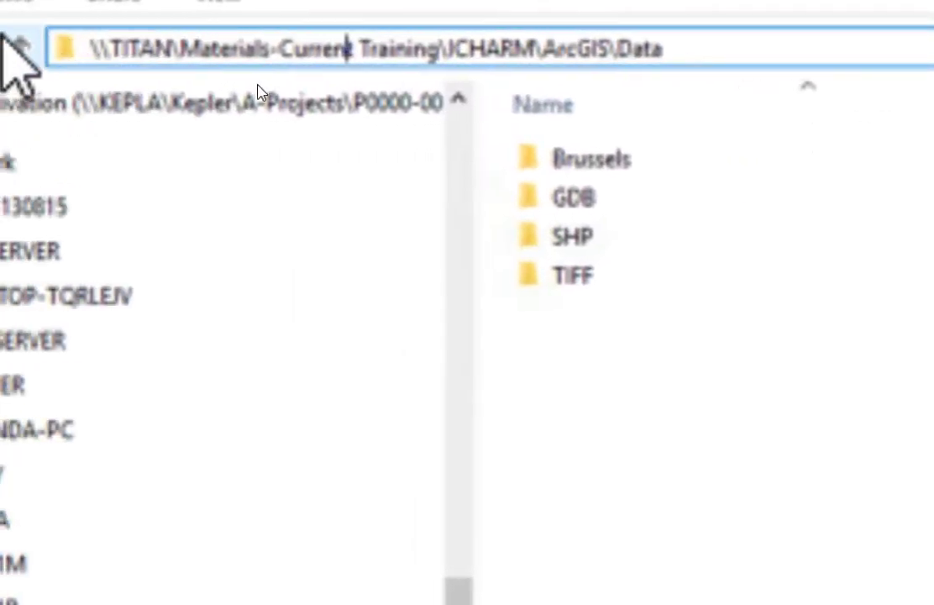
left_click(153, 49)
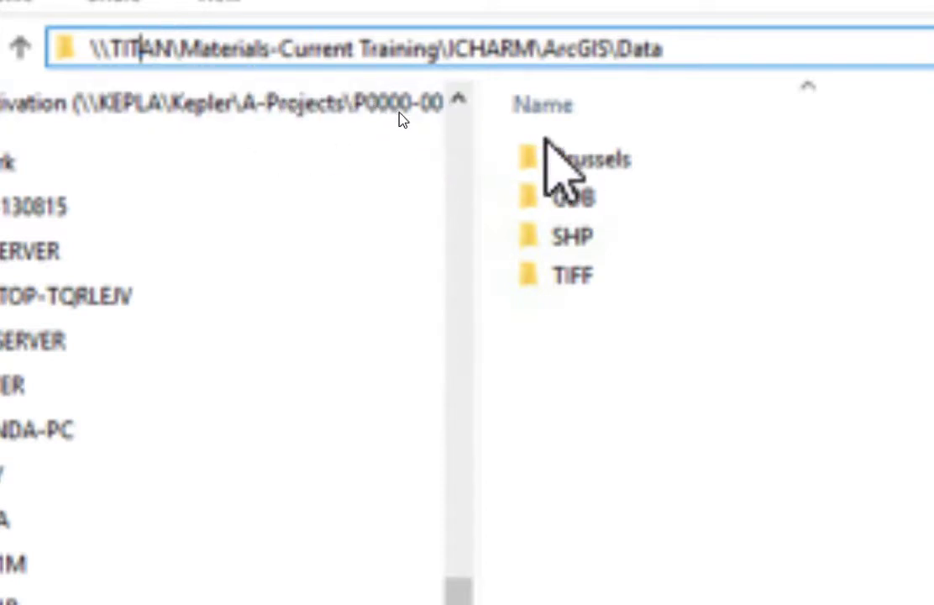
Step: Copy the Brussels, GDB, SHP and TIFF folders from the network Data folder
left_click(576, 152)
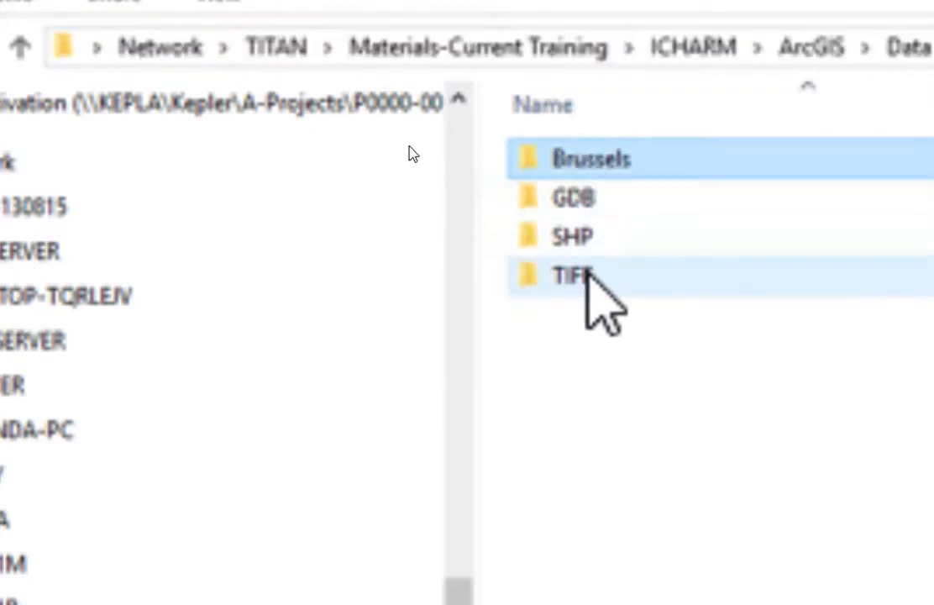
left_click(588, 273, "shift")
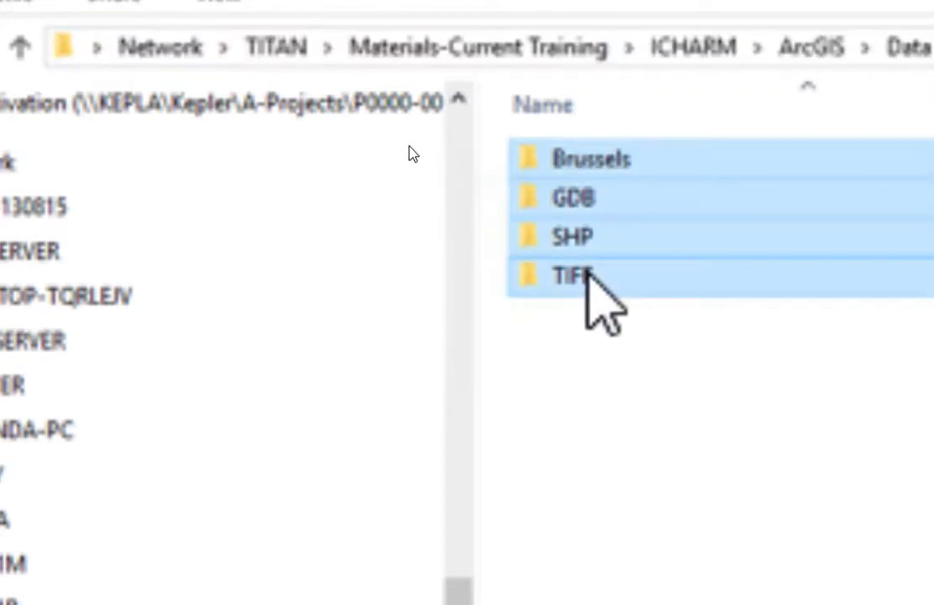
right_click(588, 277)
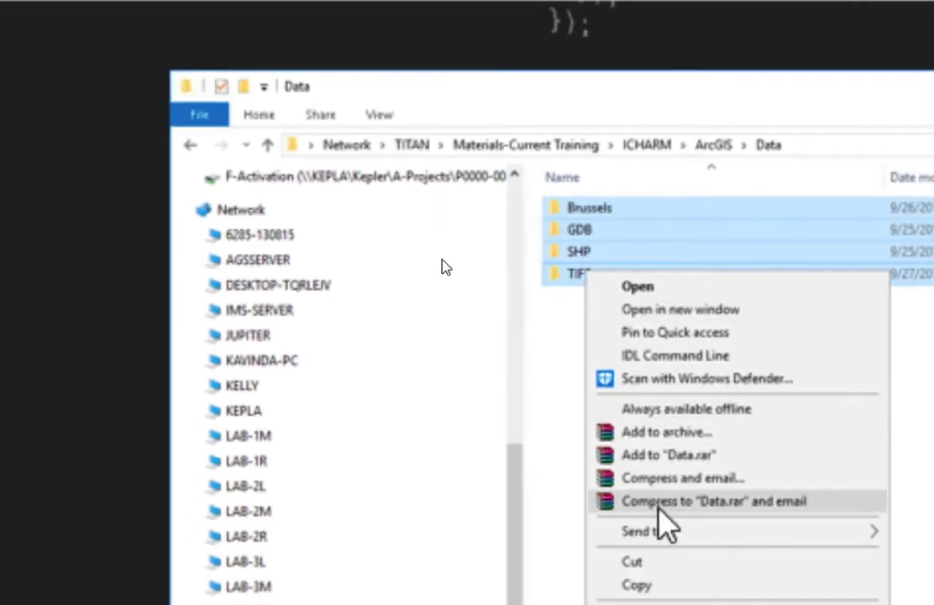
left_click(653, 587)
Step: Go to the Works (D:) drive and open the folder D:\PAK by entering its path
left_click_drag(518, 512, 511, 413)
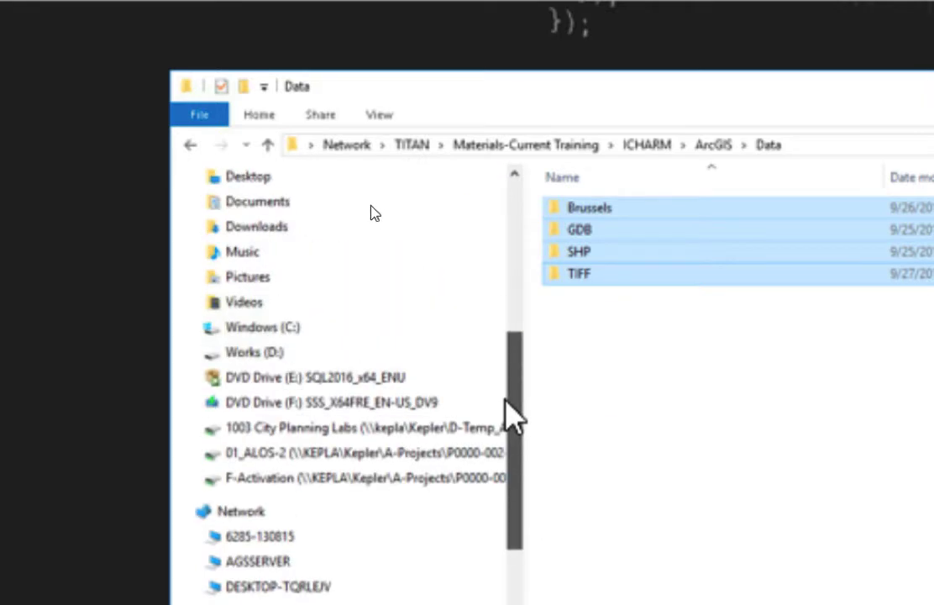
left_click(271, 357)
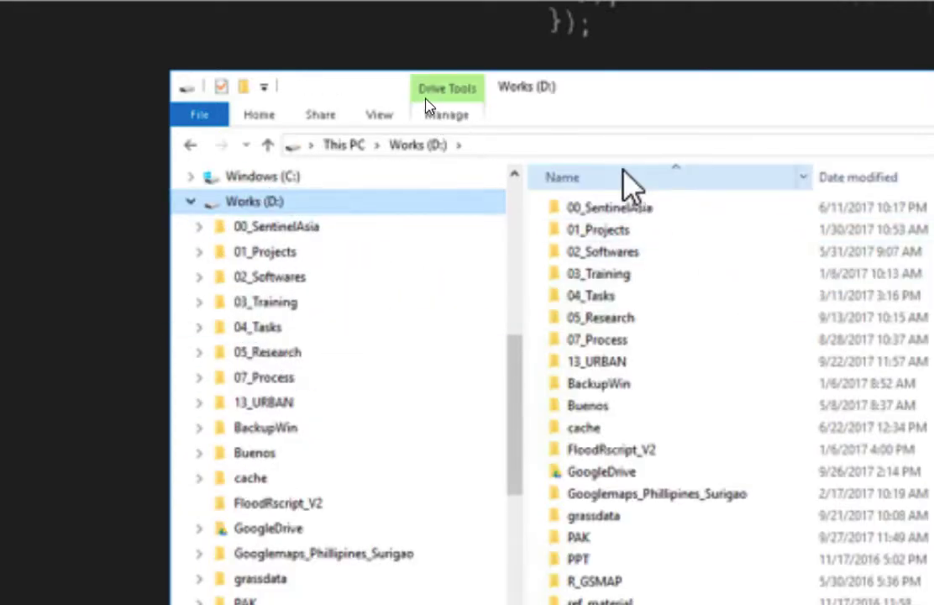
left_click(615, 145)
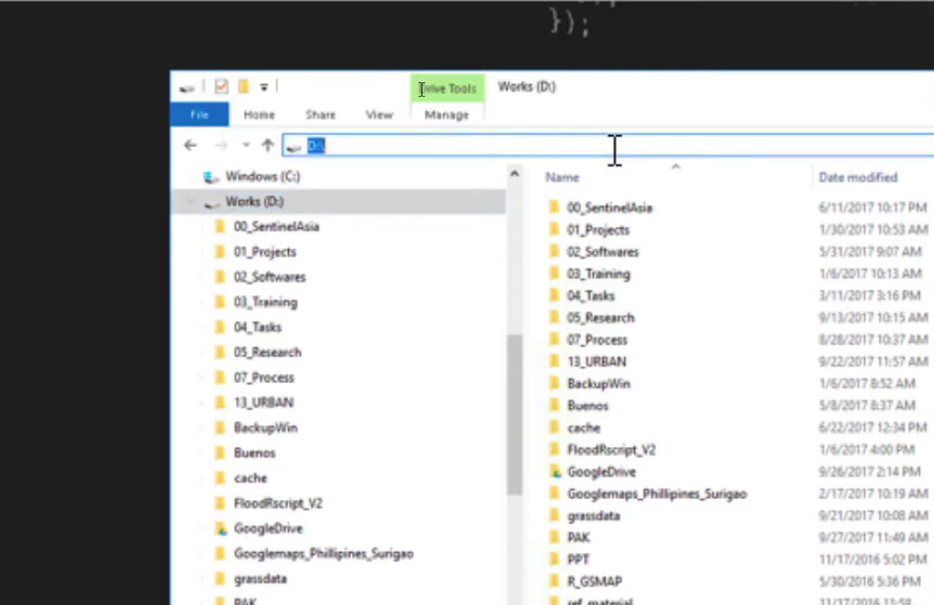
left_click(615, 146)
type("PAK")
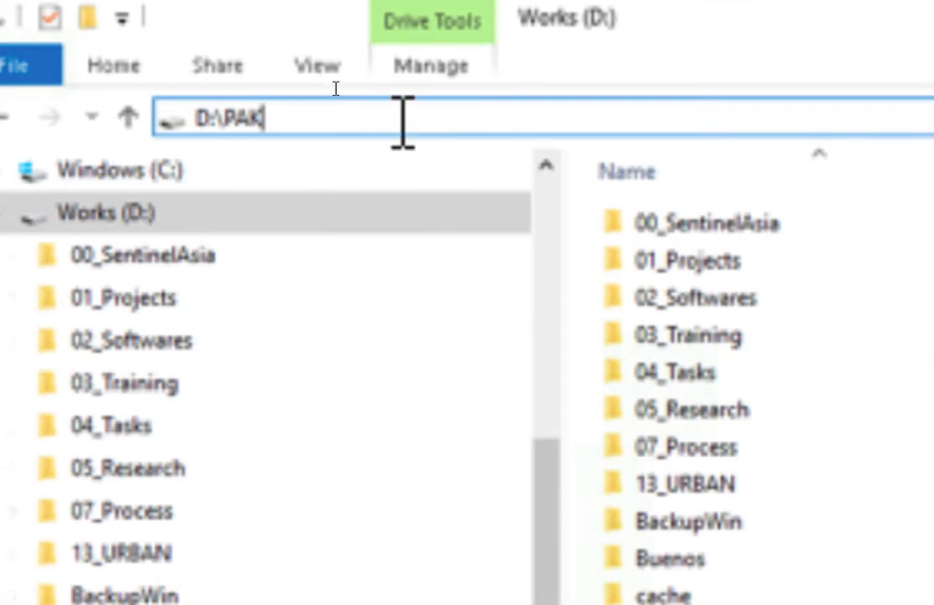
key("Return")
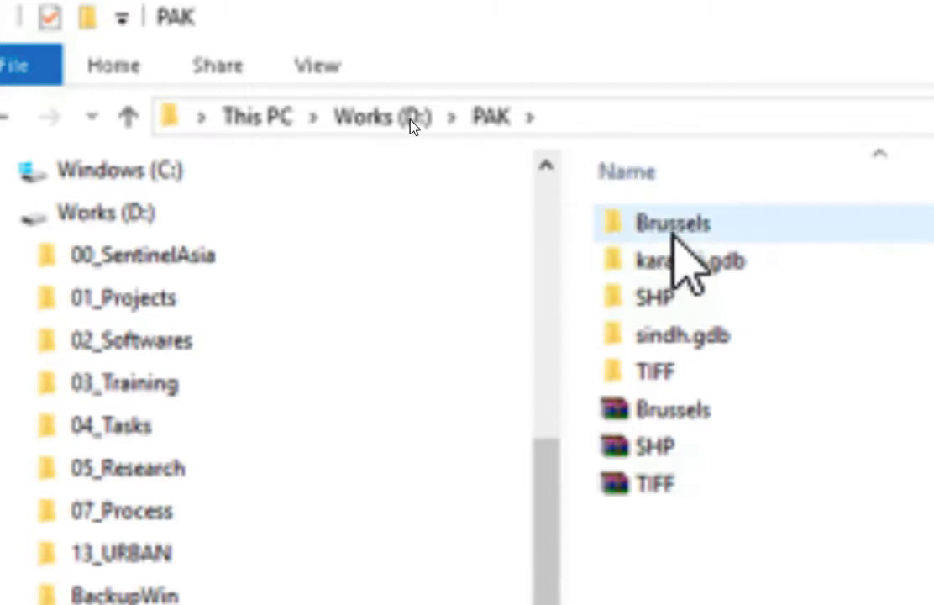
Step: Open the Brussels folder inside PAK and reposition the window so all its file details can be viewed
left_click(679, 233)
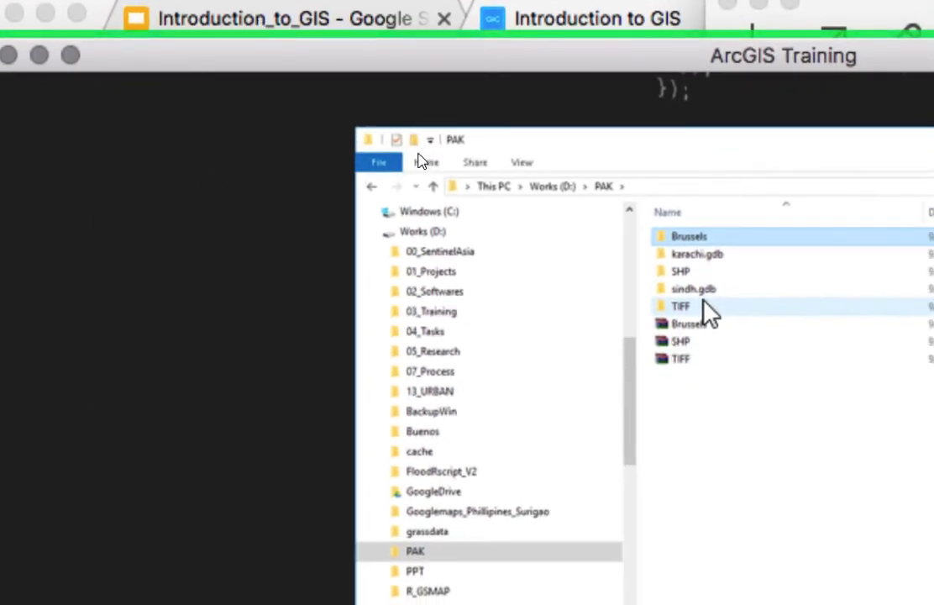
double_click(691, 239)
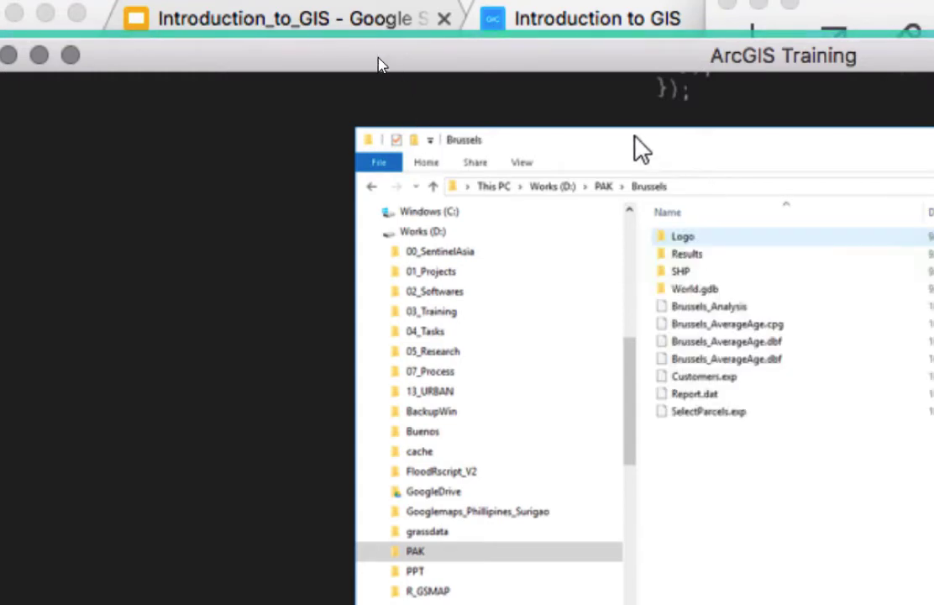
left_click_drag(700, 138, 611, 132)
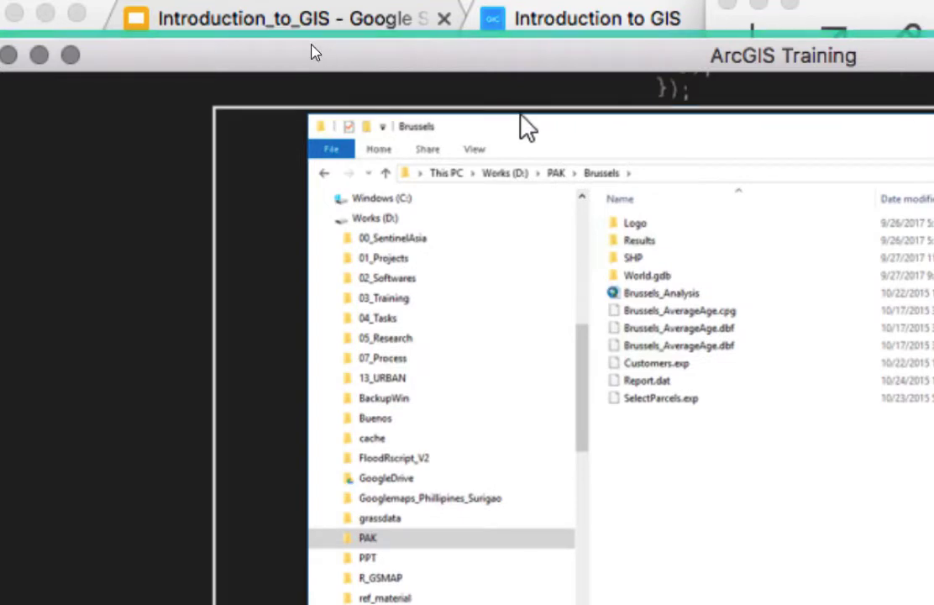
left_click_drag(527, 128, 347, 104)
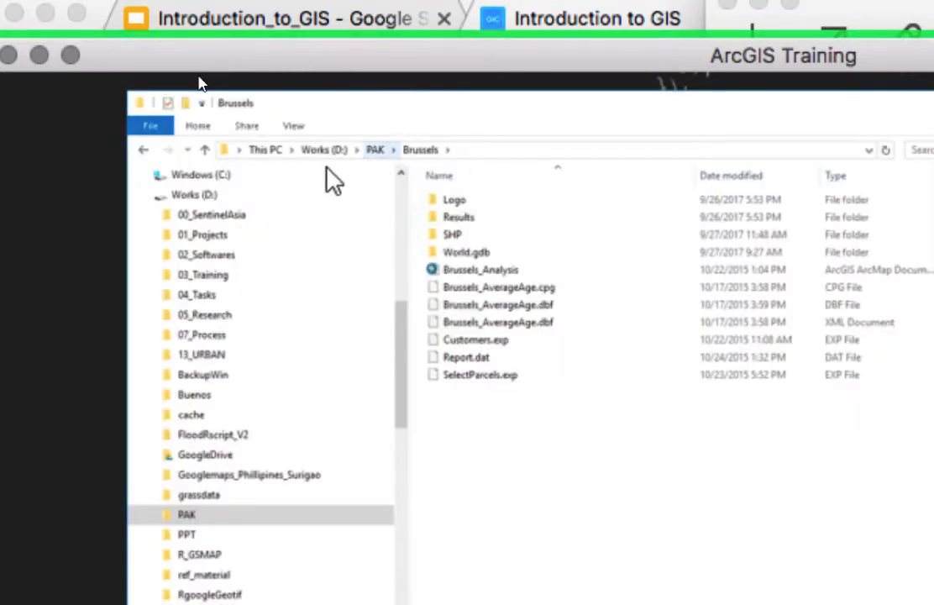
Step: Return to the PAK folder and look through the shapefiles in its SHP folder
left_click(204, 149)
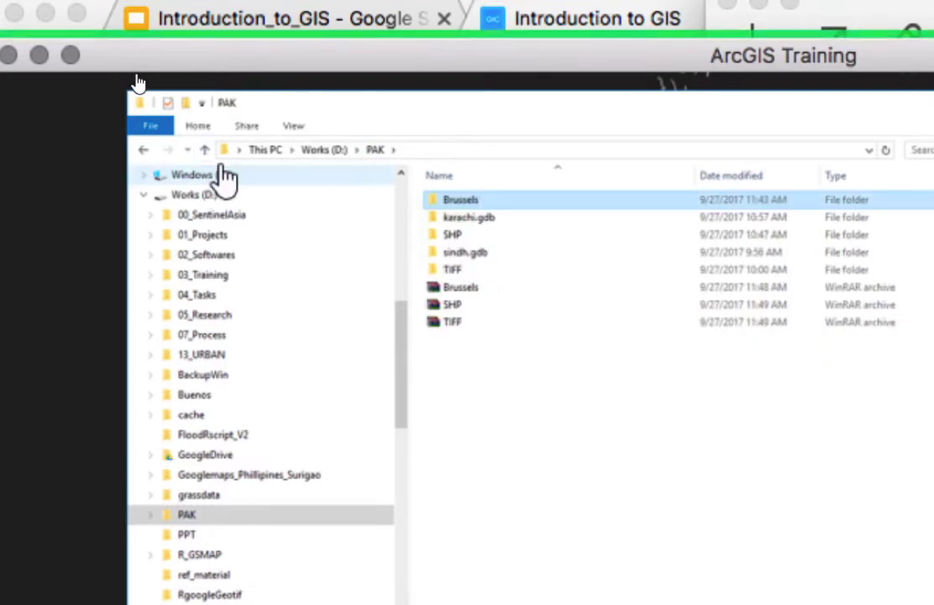
left_click(448, 235)
double_click(448, 235)
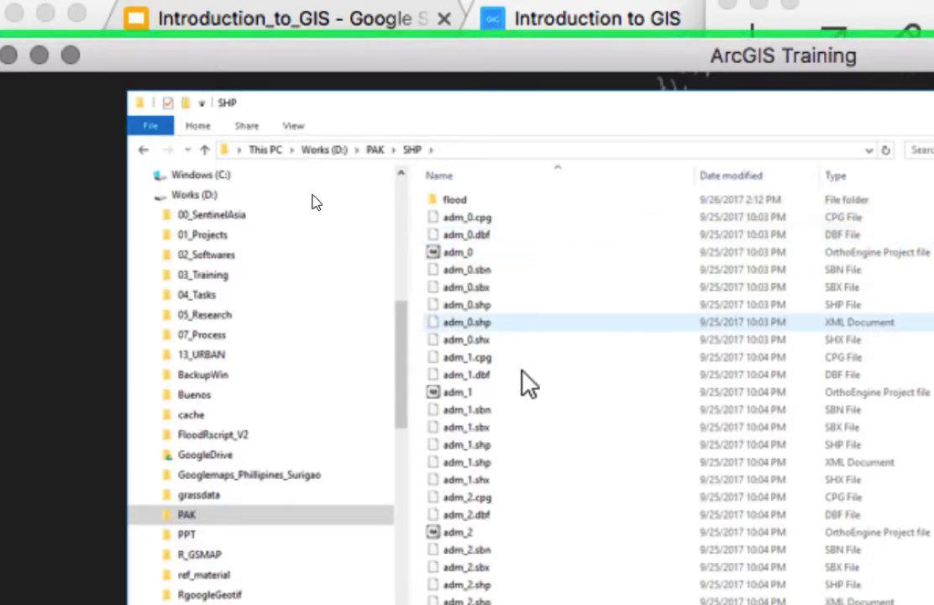
scroll(525, 383, "down", 1)
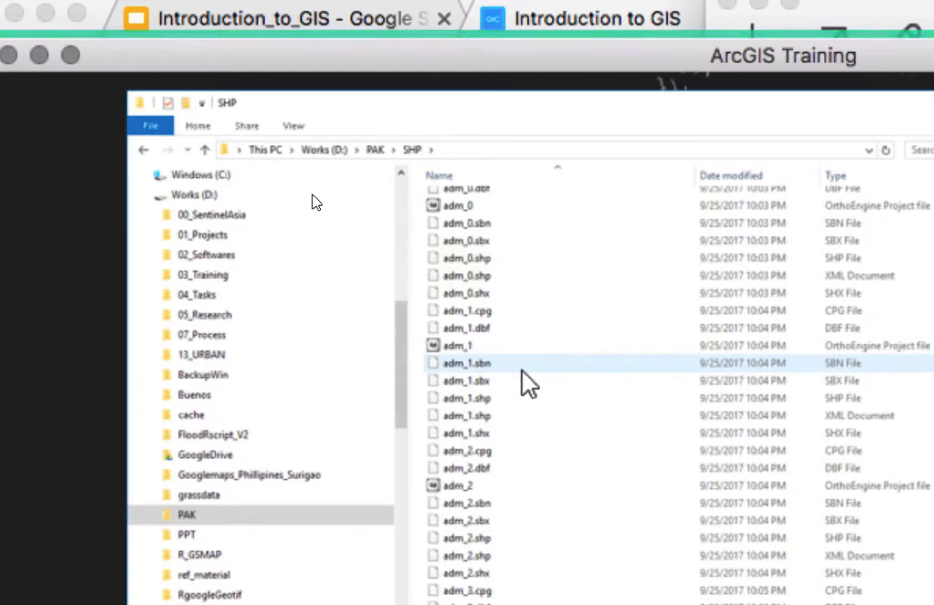
scroll(525, 382, "up", 1)
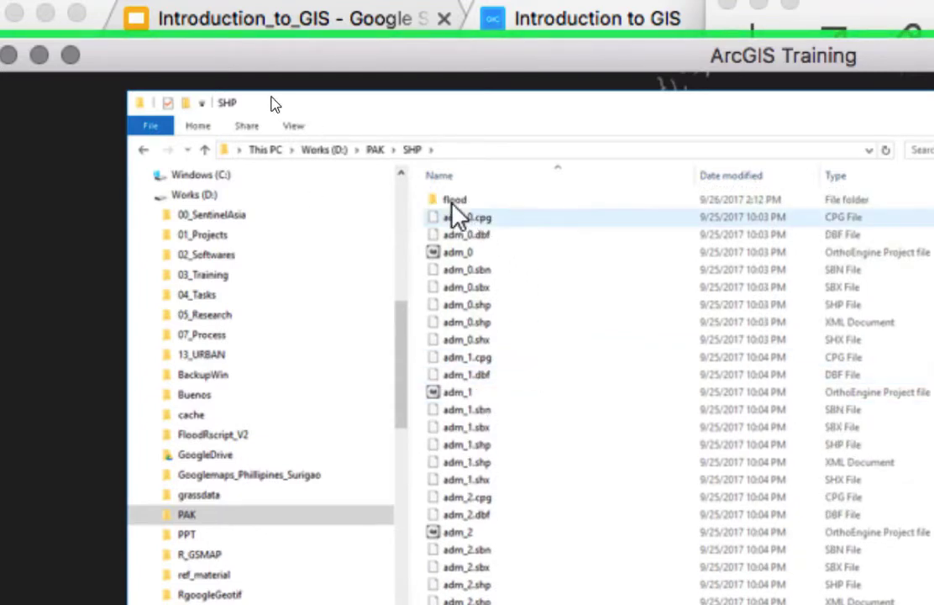
Step: Look through the raster files in PAK's TIFF folder, including PAK_Sentinel_Flood_June_2017_Karachi, and return to the Works (D:) drive
left_click(375, 149)
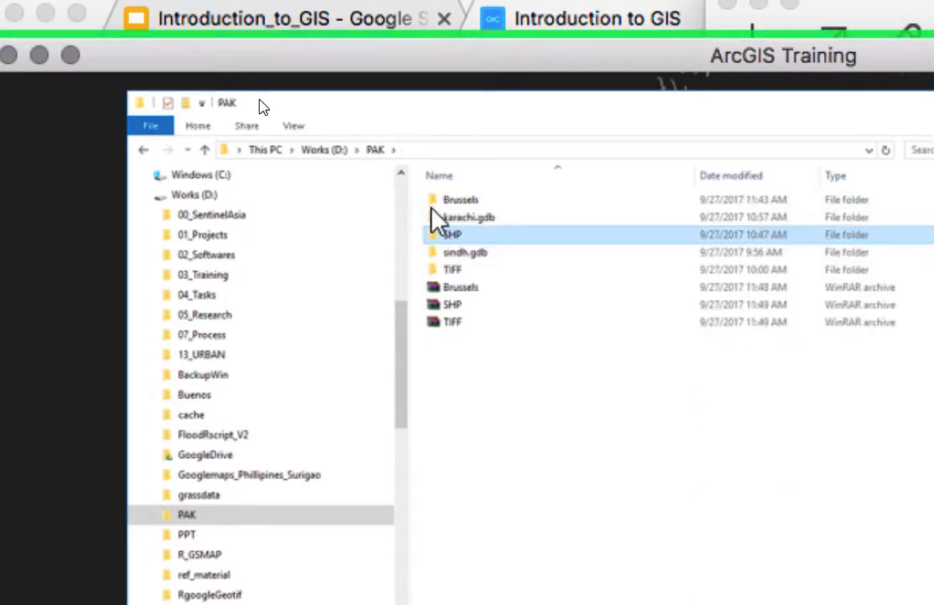
double_click(466, 271)
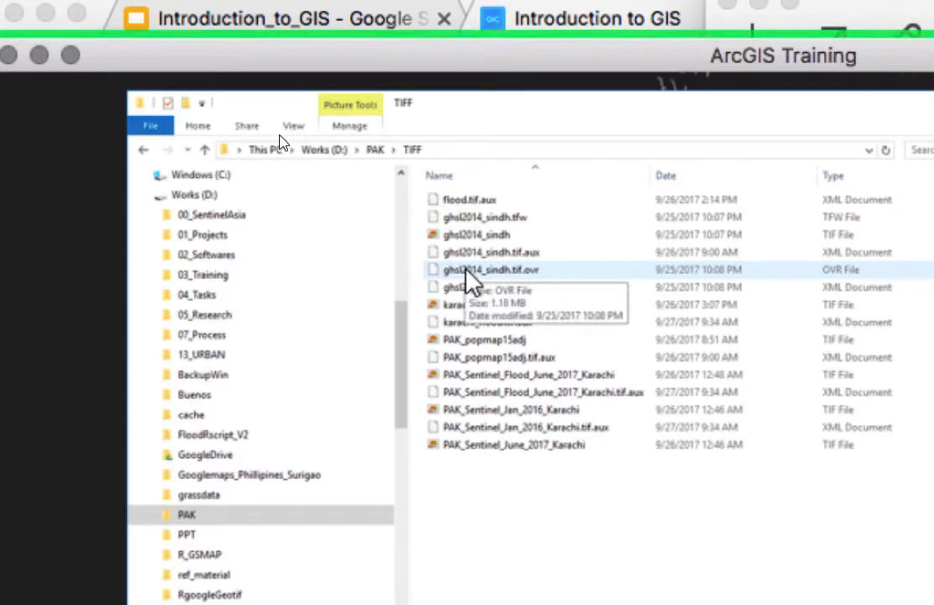
left_click(475, 235)
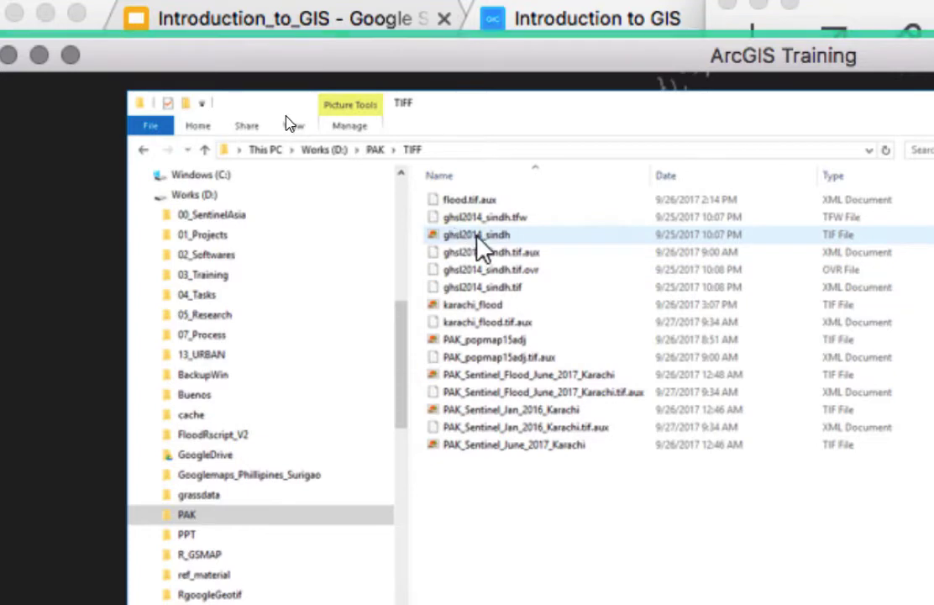
left_click(489, 340)
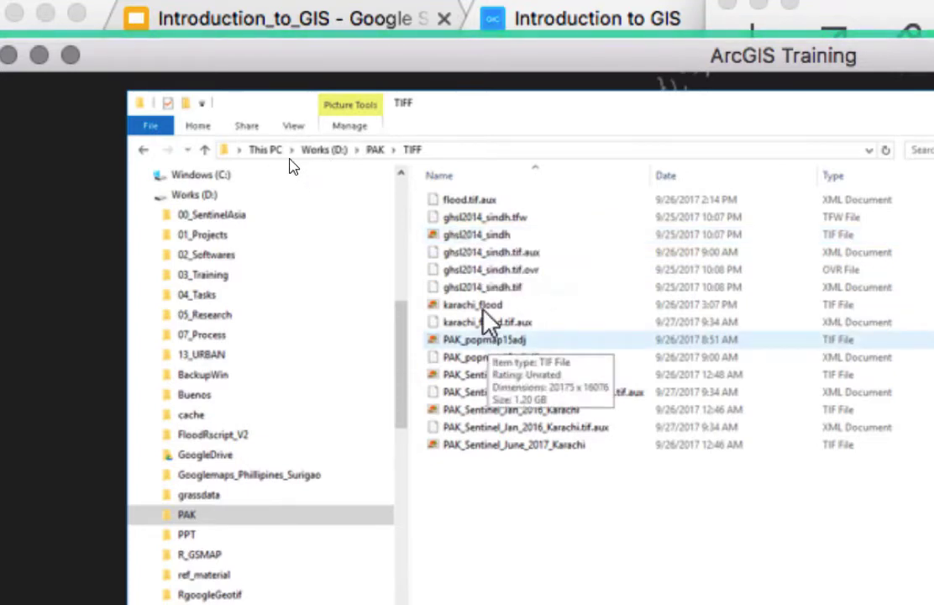
left_click(484, 307)
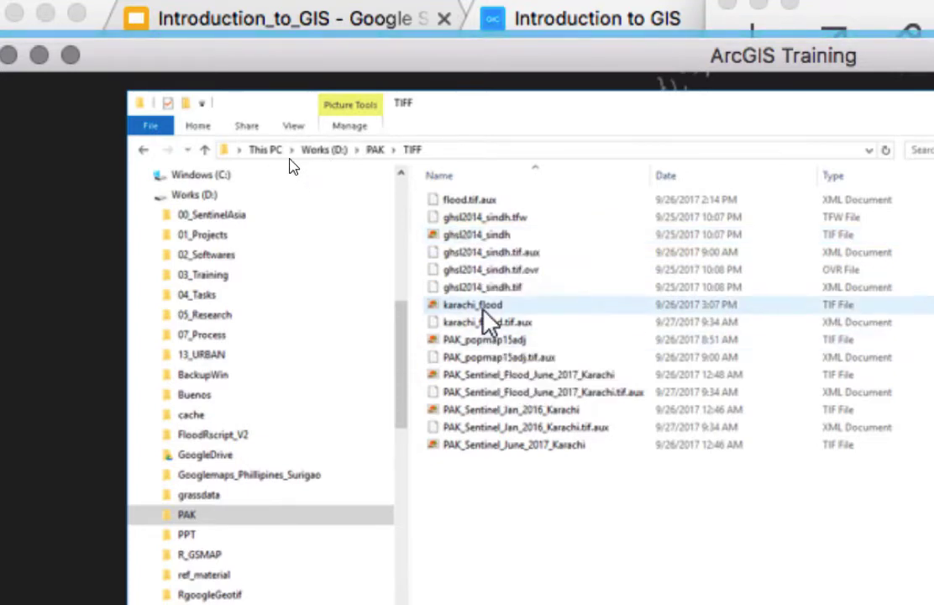
left_click(525, 374)
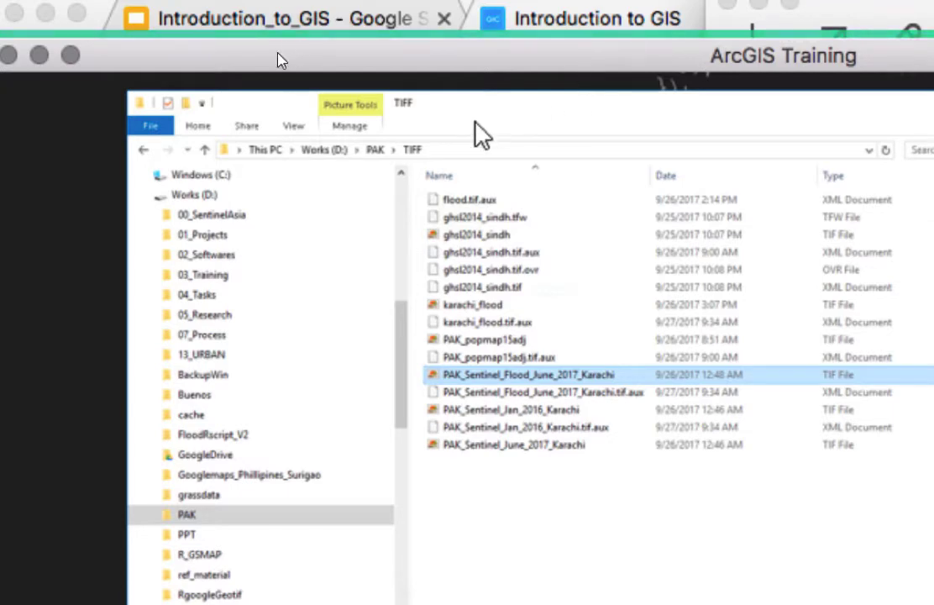
left_click(205, 151)
left_click(206, 152)
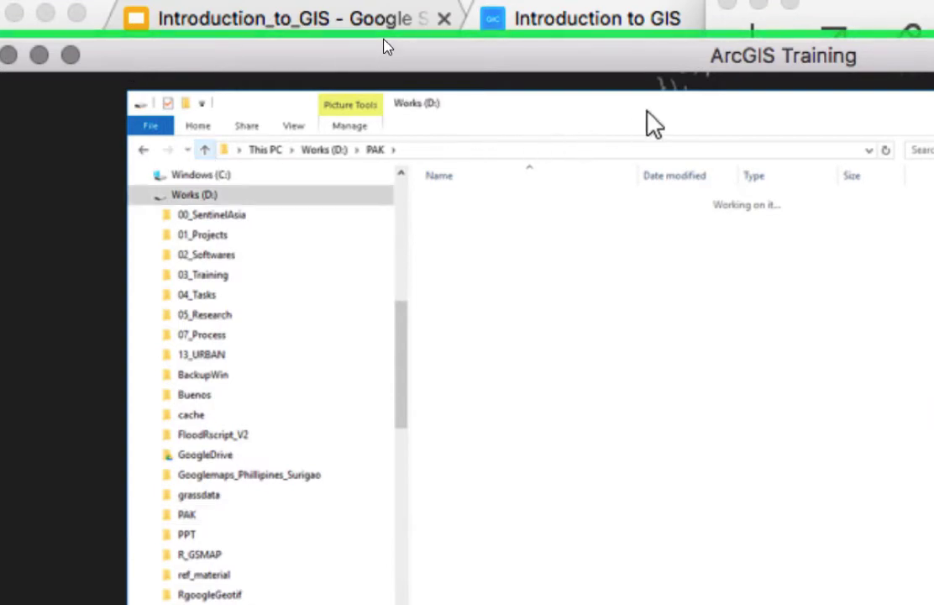